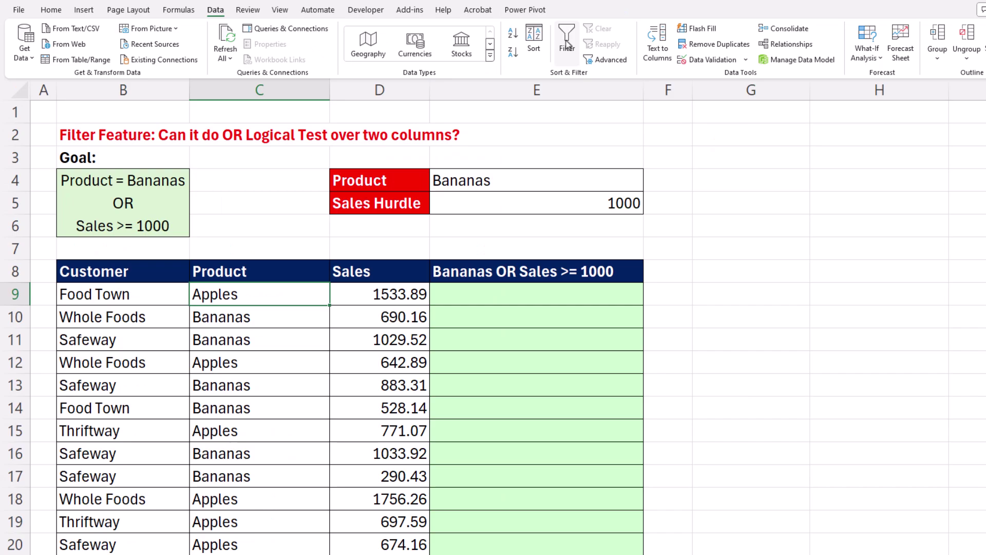
Step: Turn on filter drop-downs for the Customer, Product, Sales and result columns
click(566, 41)
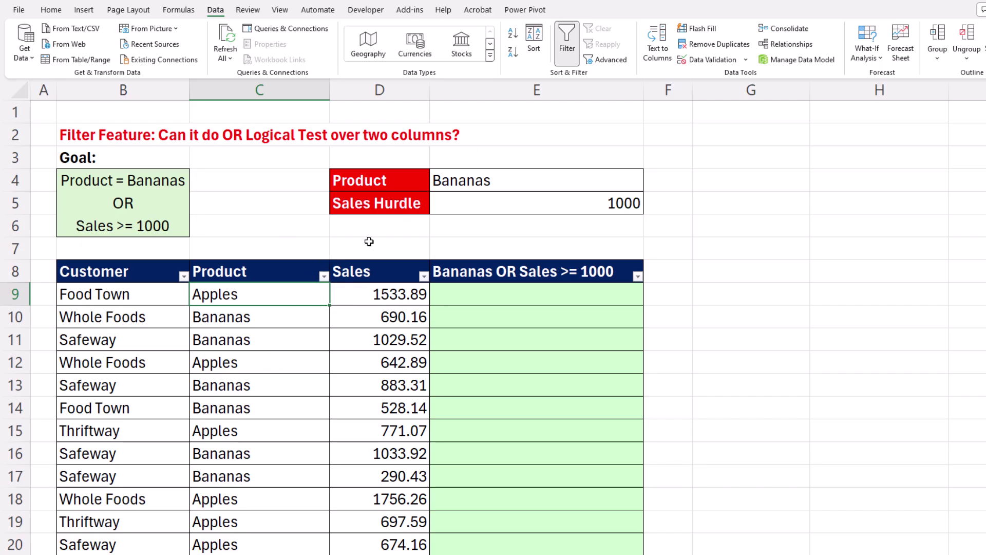
Step: Filter the Product column to show only Bananas
click(323, 276)
click(208, 434)
click(205, 455)
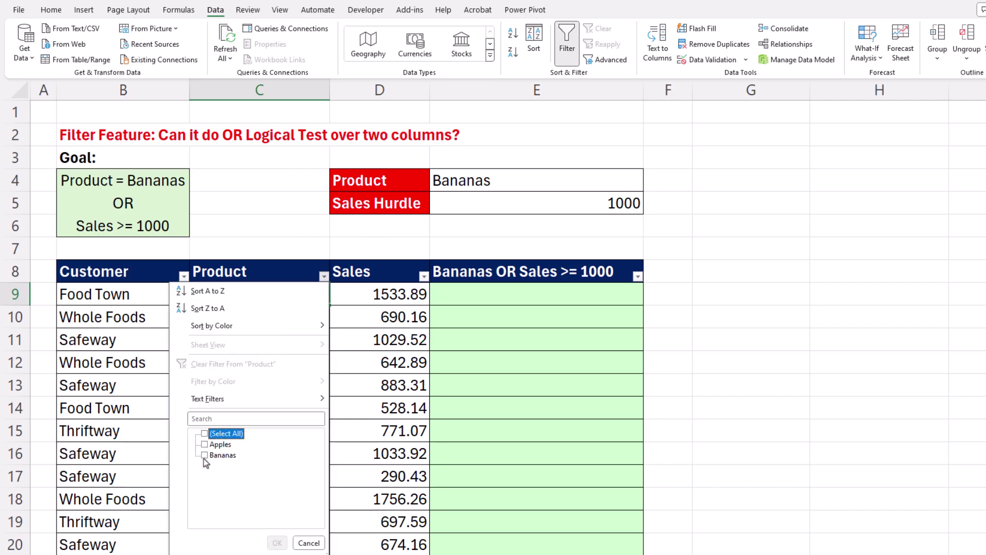
click(277, 543)
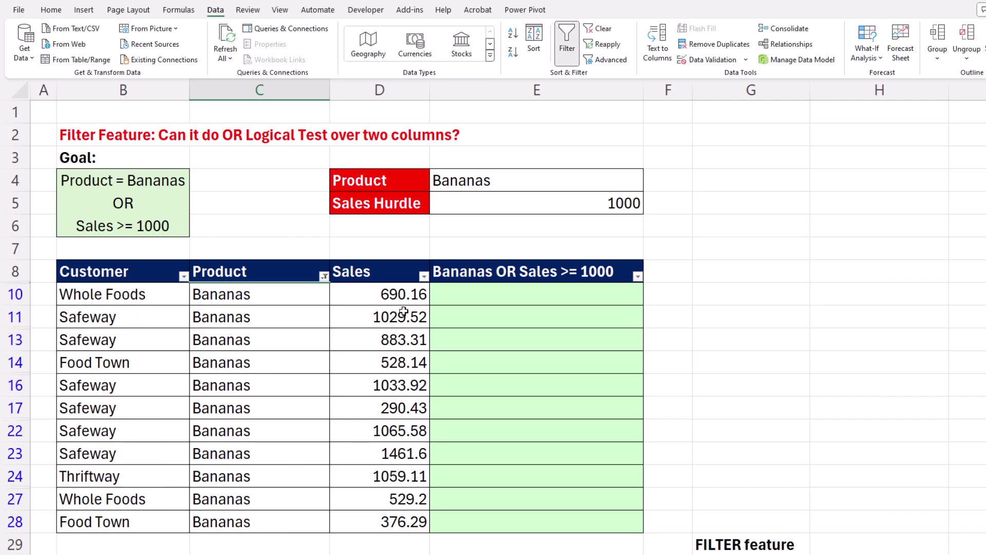
Step: Add a Sales number filter of greater than or equal to 1000
click(426, 286)
click(424, 277)
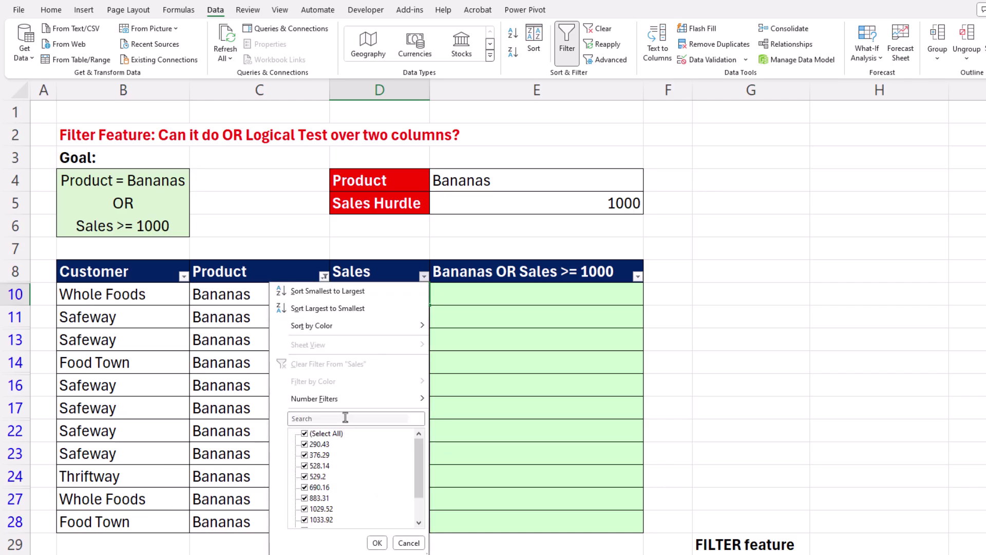
mouse_move(344, 403)
click(469, 454)
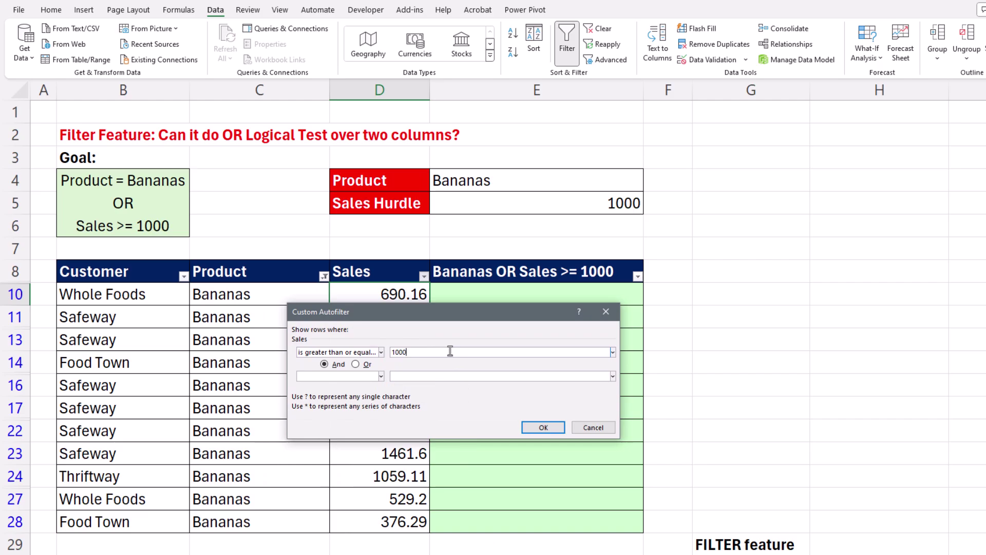
click(539, 427)
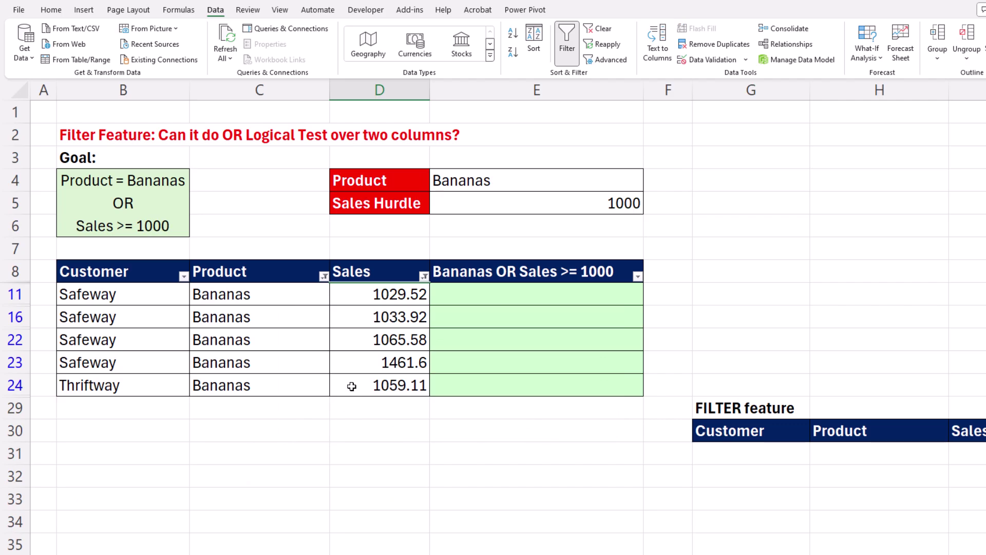
Step: Open and dismiss the Product custom text filter, then switch filtering off with Ctrl+Shift+L
click(323, 276)
mouse_move(275, 398)
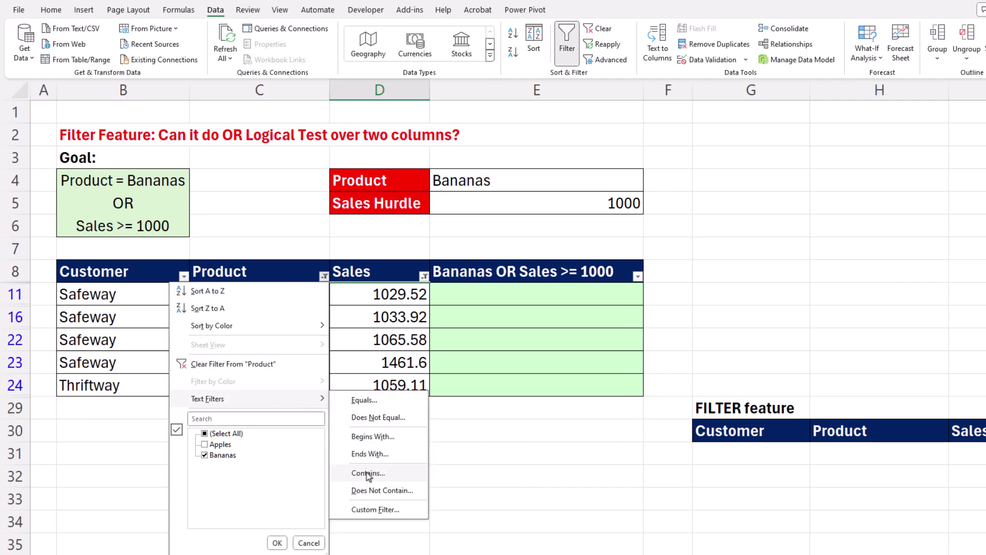
click(374, 510)
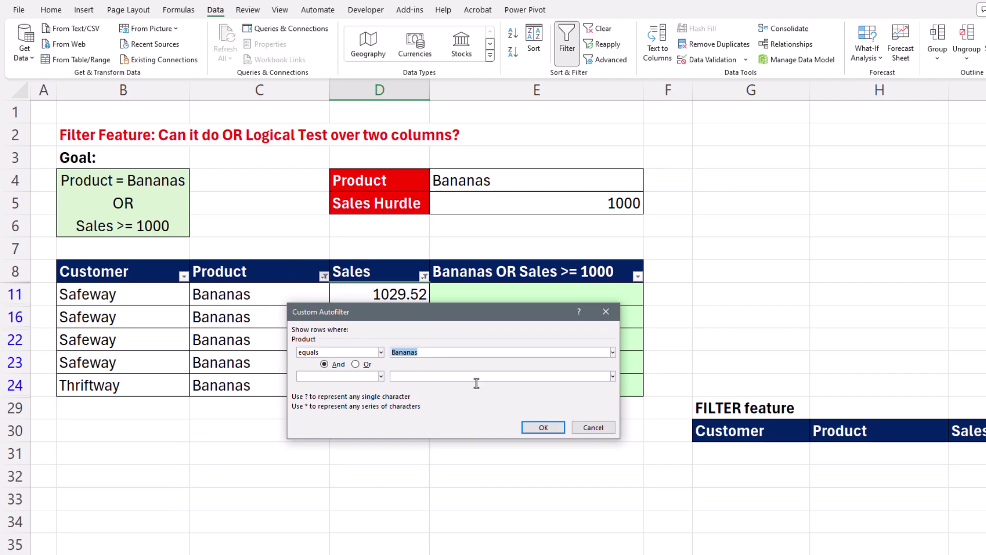
key(Return)
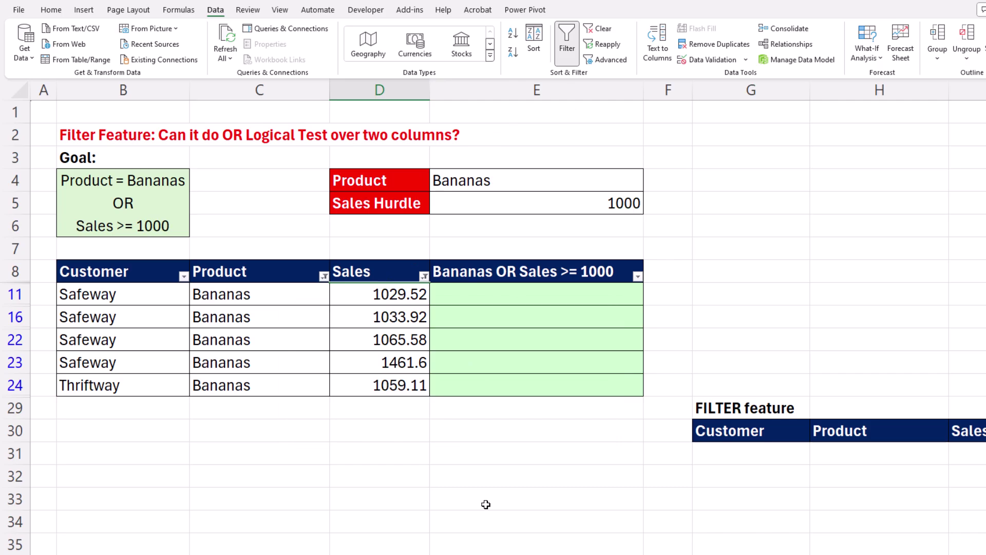
key(ctrl+shift+l)
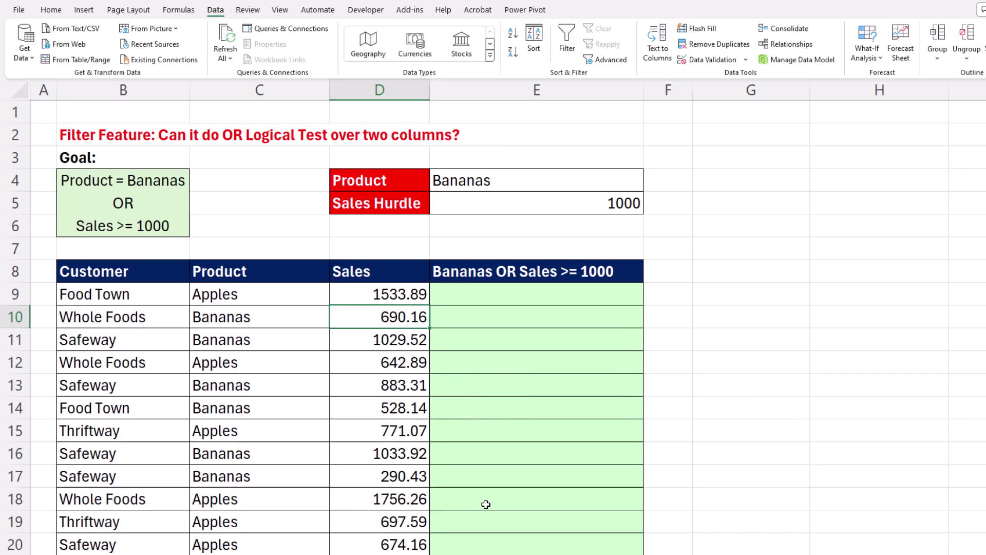
Step: Start an OR formula in E9 with the condition C9=$E$4
click(474, 298)
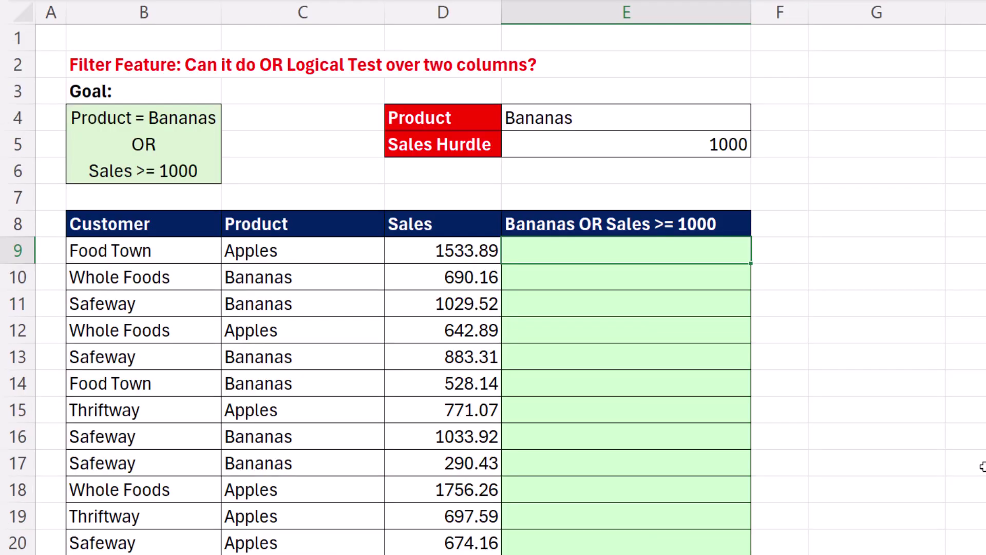
text(=or)
key(Tab)
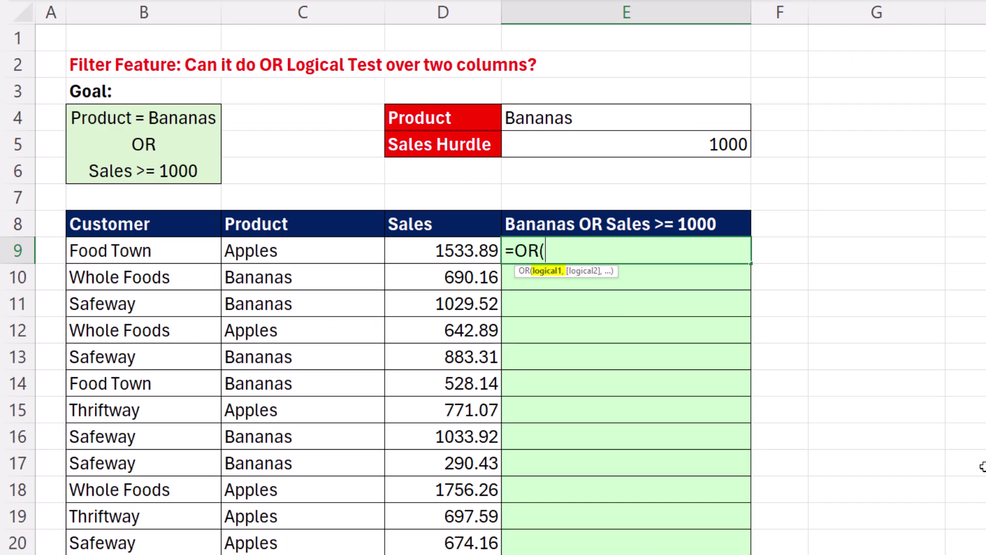
click(338, 253)
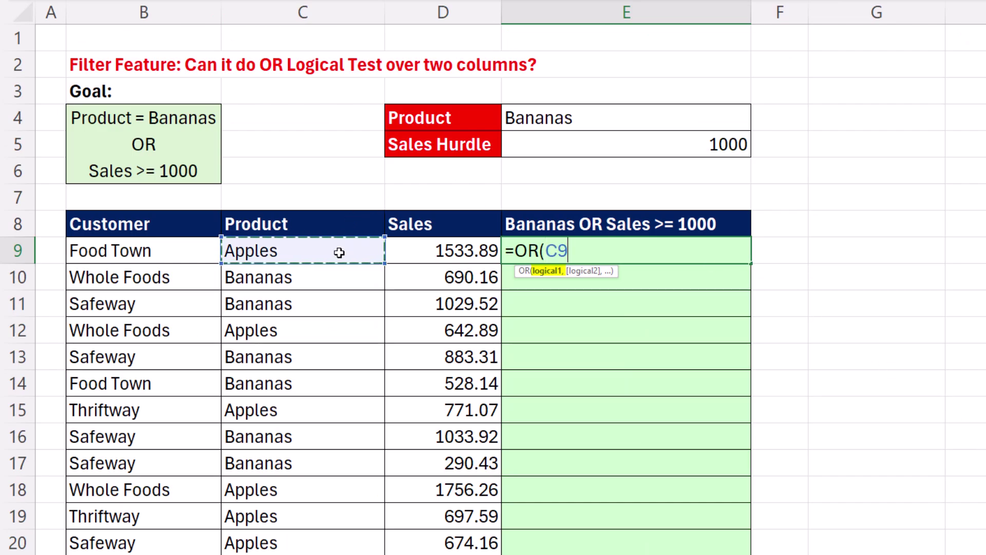
text(=)
click(554, 116)
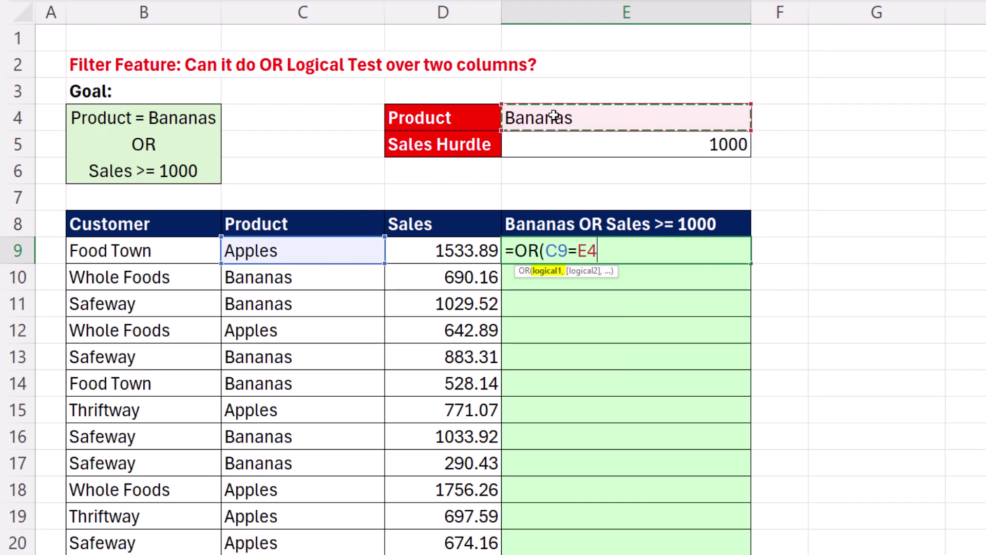
key(F4)
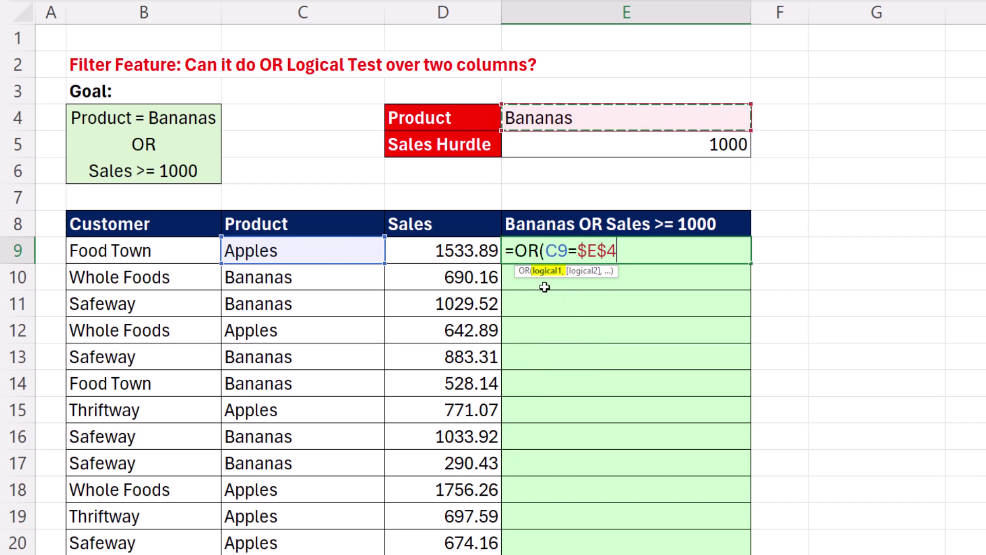
text(,)
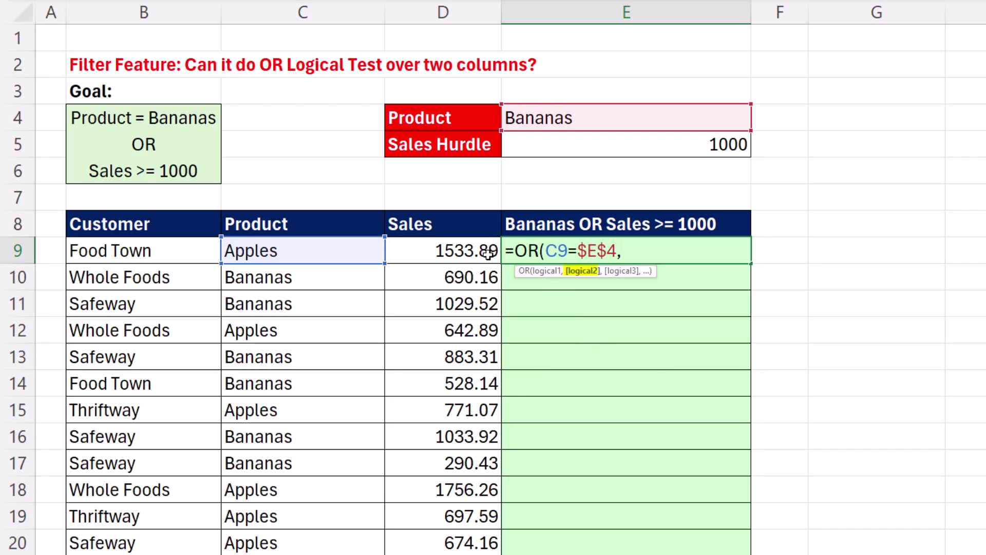
Step: Add the D9>=$E$5 condition, enter the formula, and fill it down the column
click(488, 252)
text(>=)
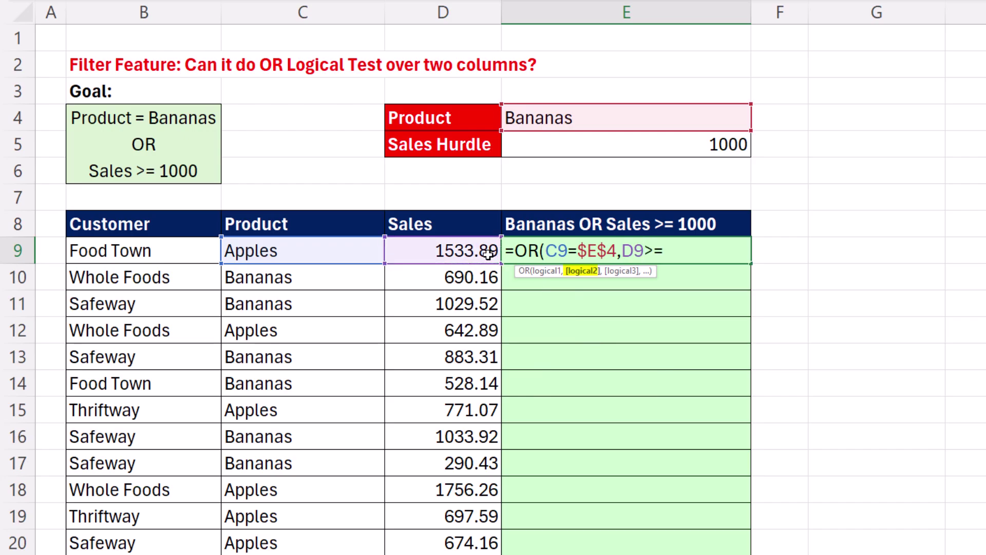
click(683, 149)
key(F4)
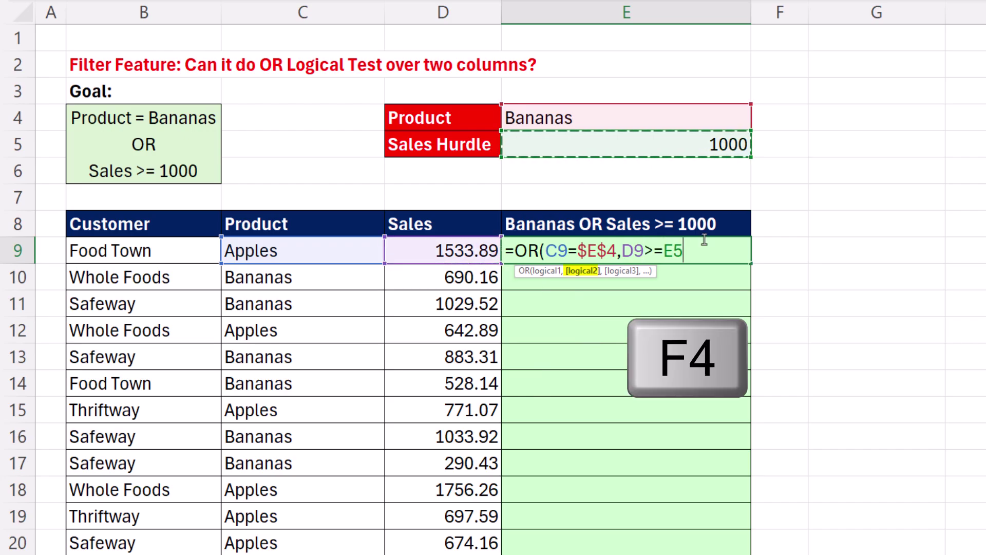
key(F4)
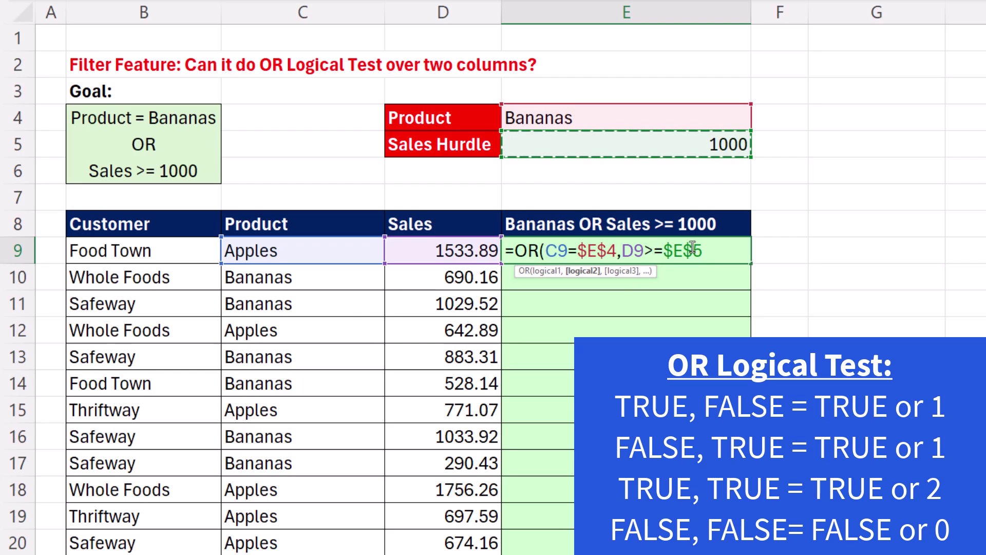
text())
key(ctrl+Return)
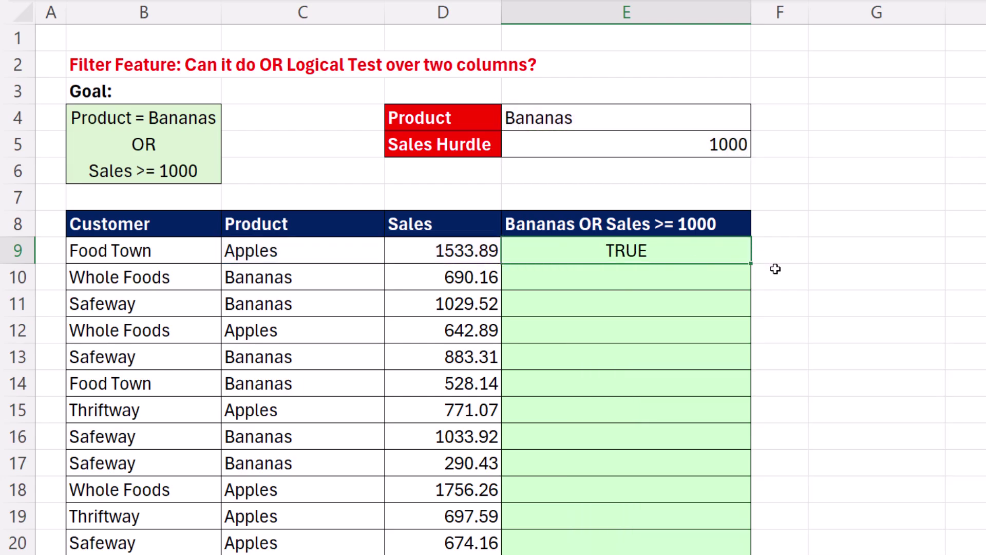
double_click(751, 264)
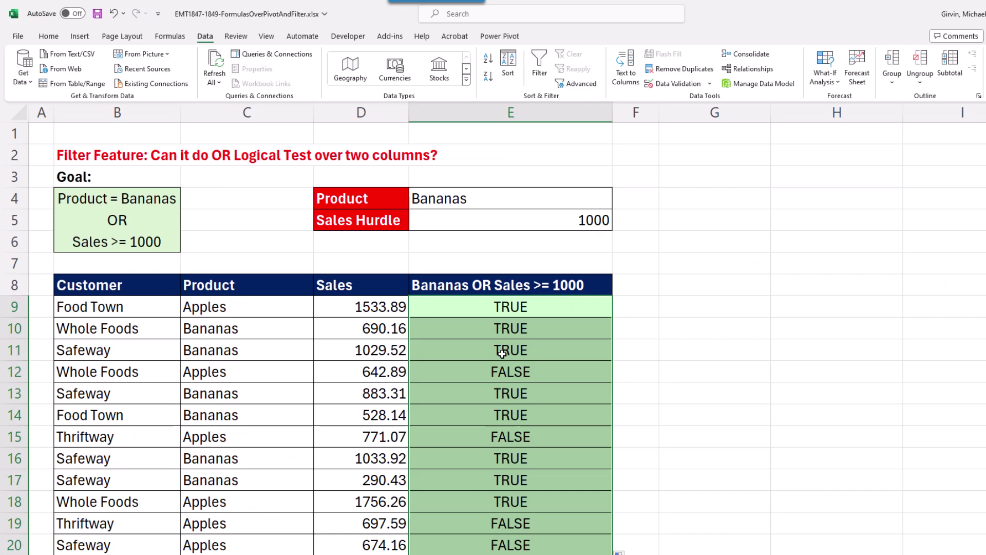
Step: Turn filtering back on and filter the helper column to TRUE rows only
click(392, 329)
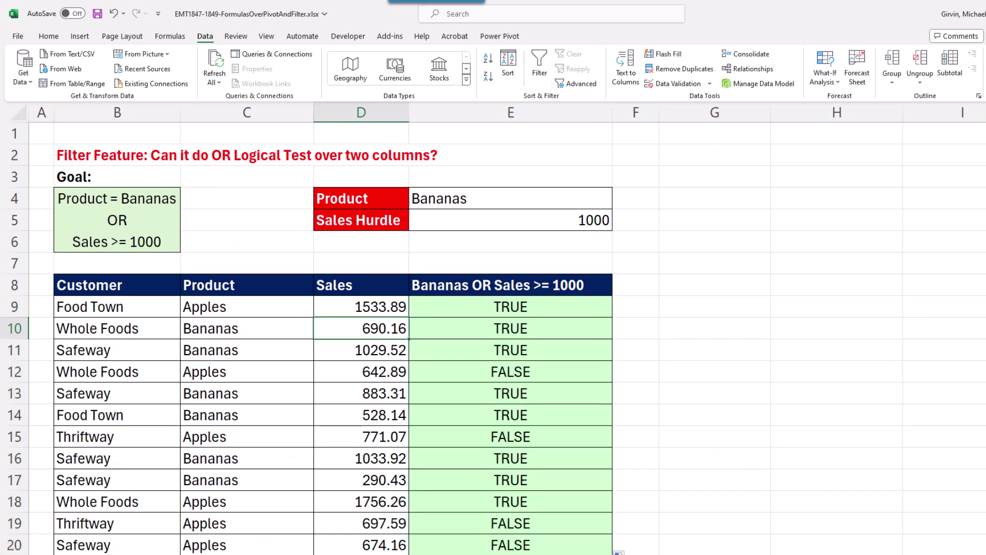
key(ctrl+shift+l)
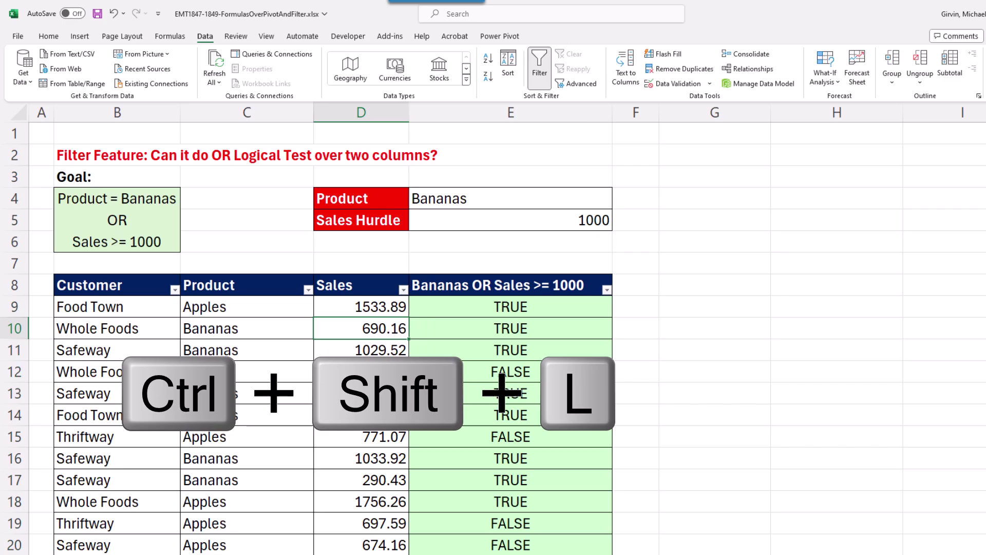
click(606, 289)
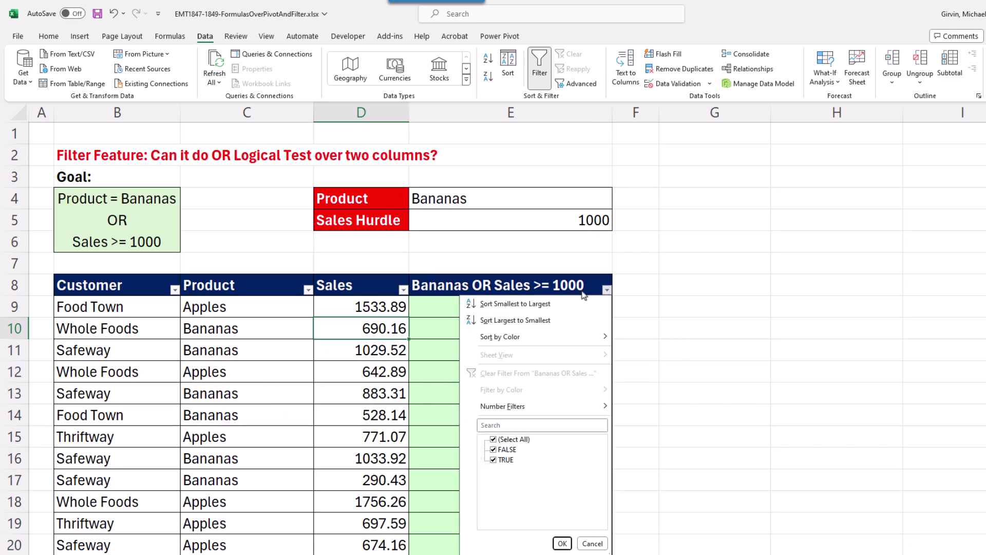
click(493, 439)
click(493, 460)
click(562, 543)
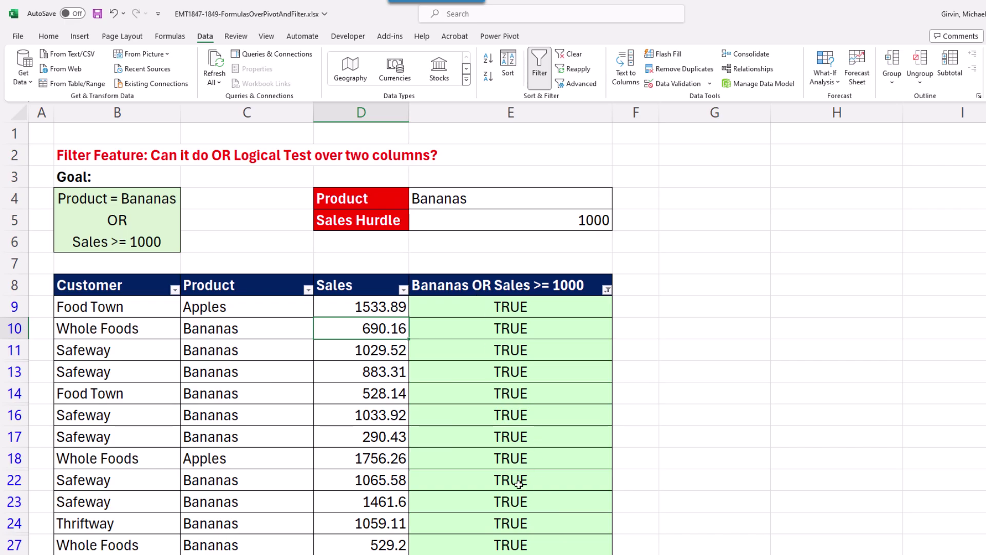
scroll(501, 471, down, 2)
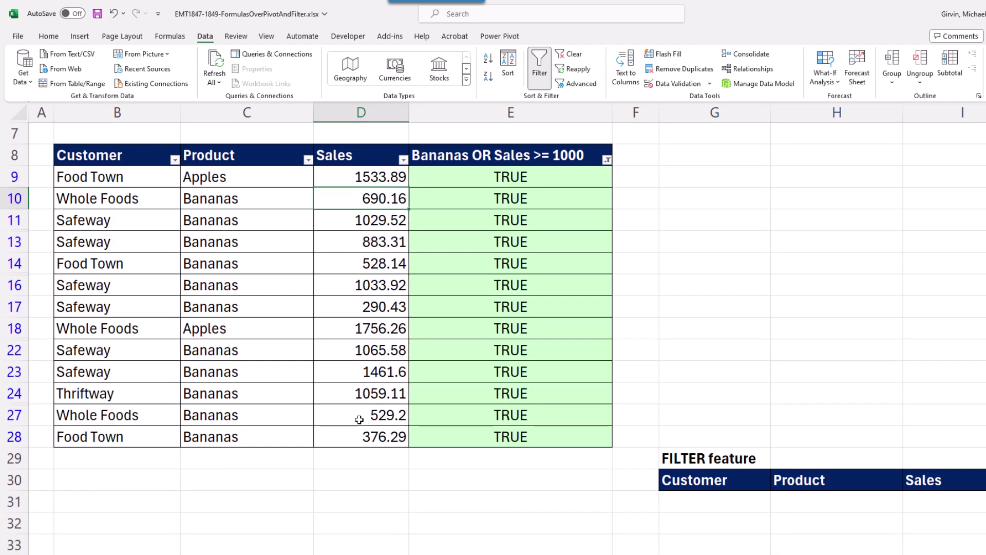
scroll(357, 419, up, 2)
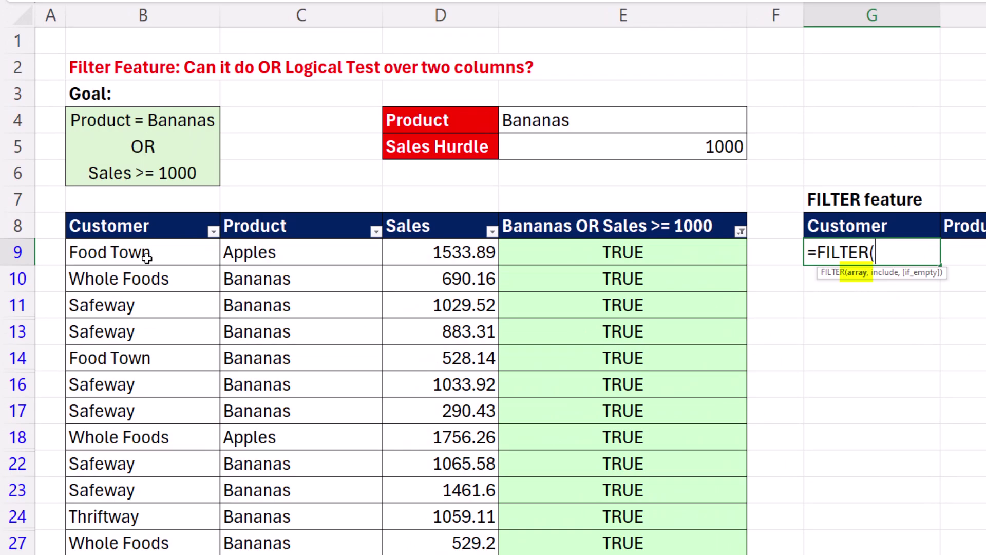
Step: Set B9:D28 as the FILTER array in G9
drag(145, 256, 418, 528)
scroll(418, 524, down, 2)
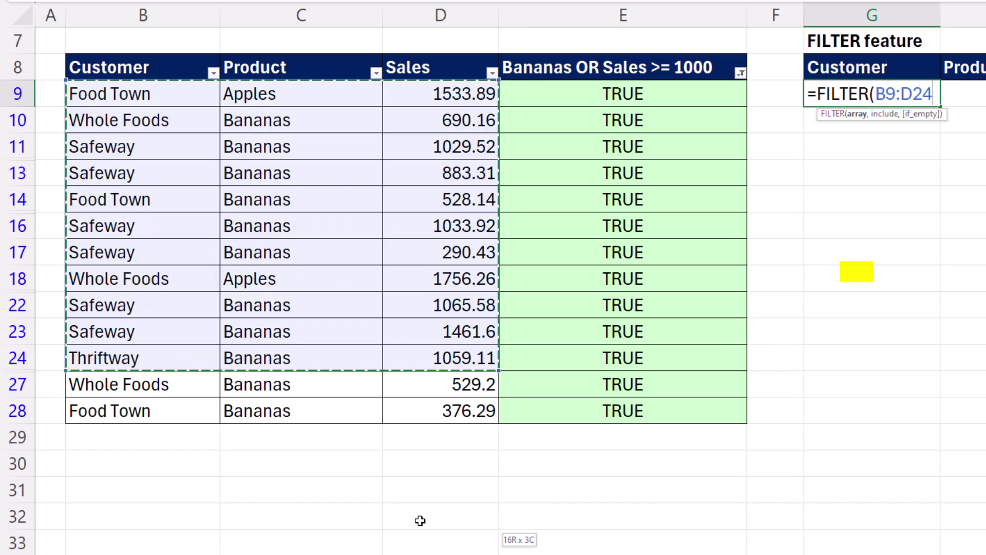
drag(450, 411, 430, 414)
scroll(79, 352, up, 2)
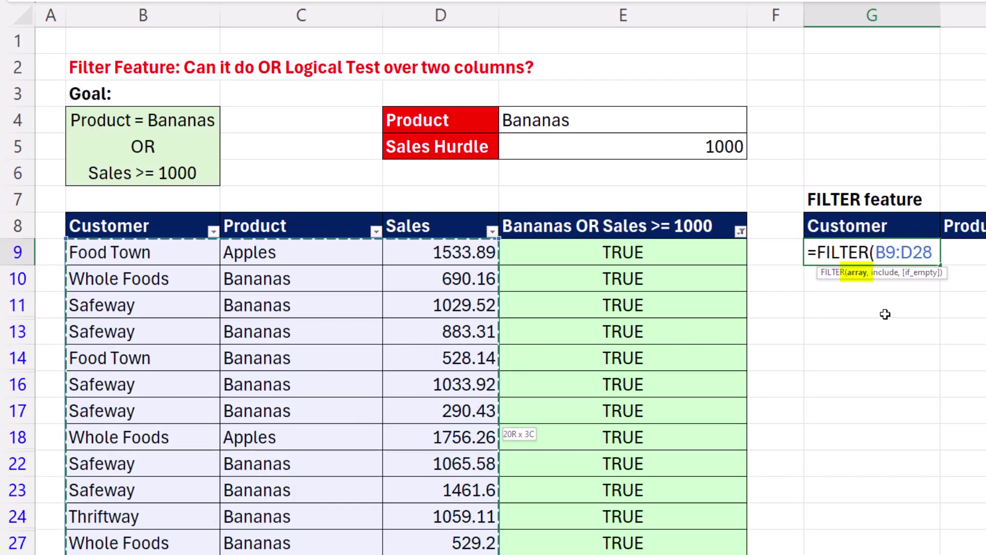
text(,)
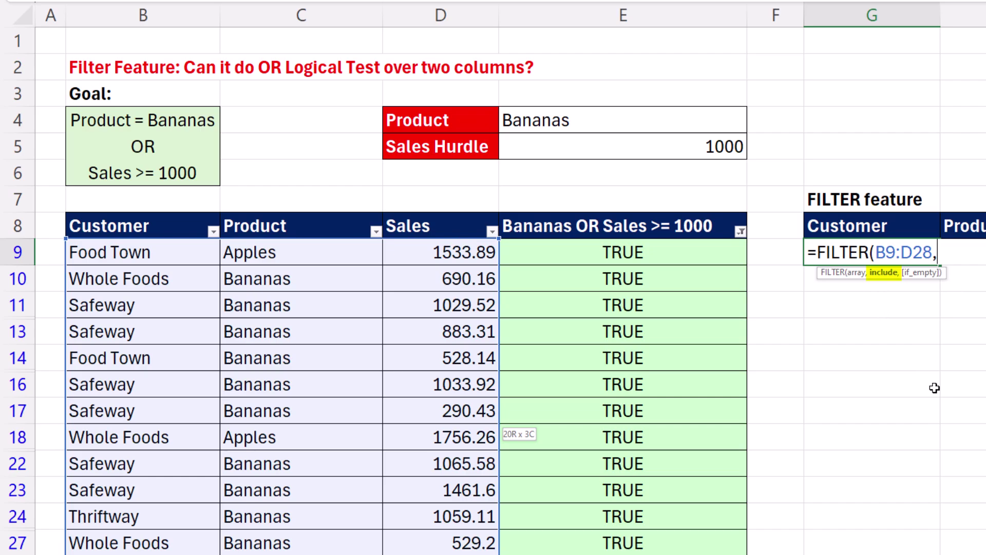
Step: Add the first include condition (C9:C28=E4) for the Bananas product
text((()
drag(341, 255, 335, 390)
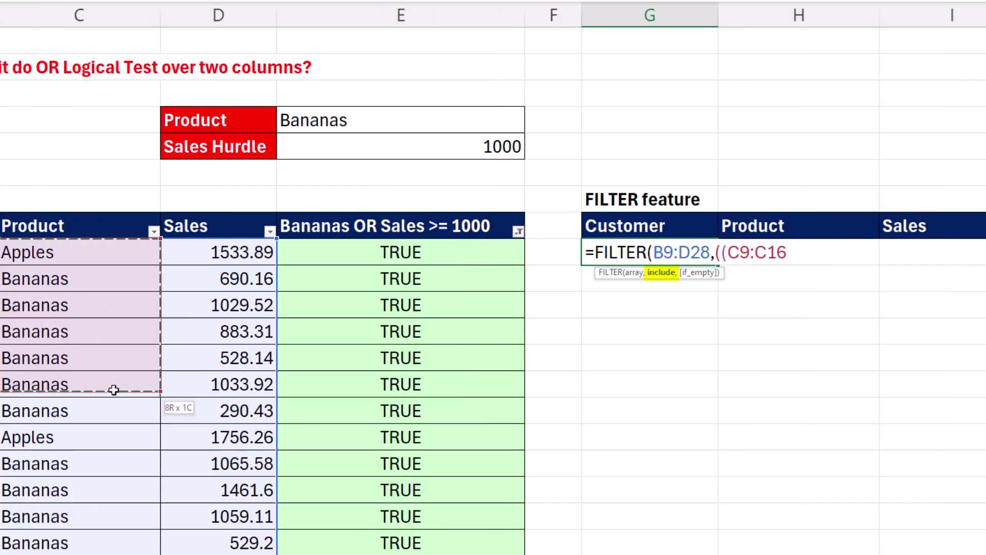
drag(113, 390, 132, 545)
text(=)
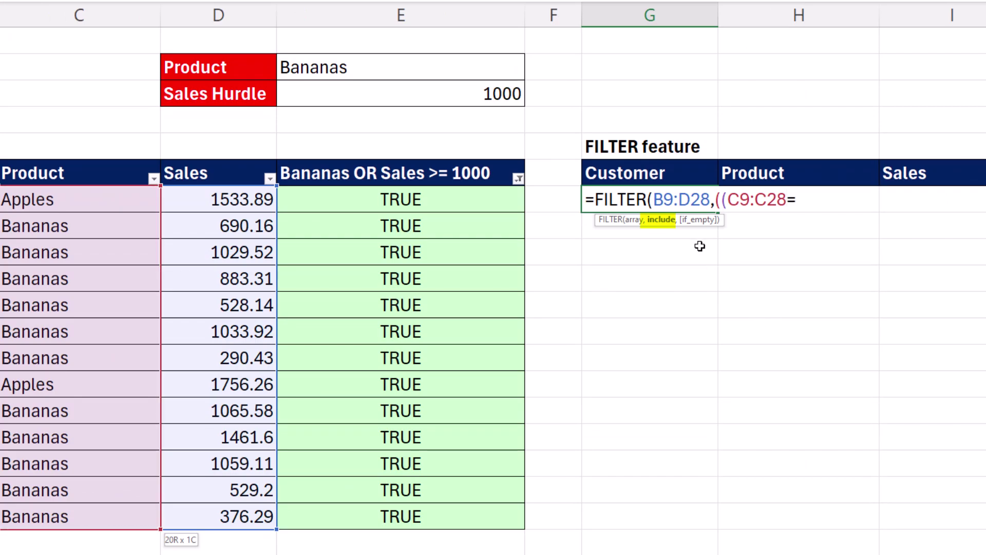
click(501, 72)
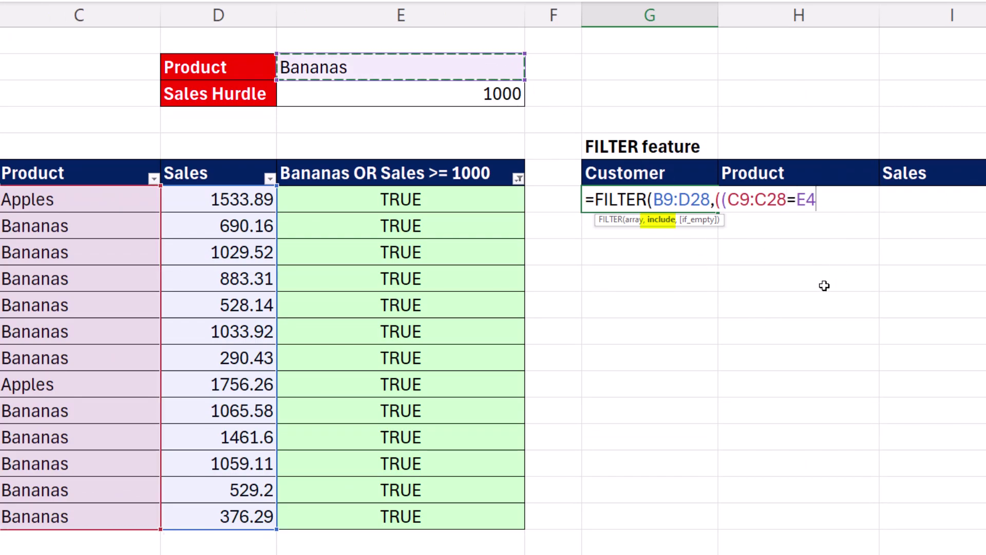
text()+()
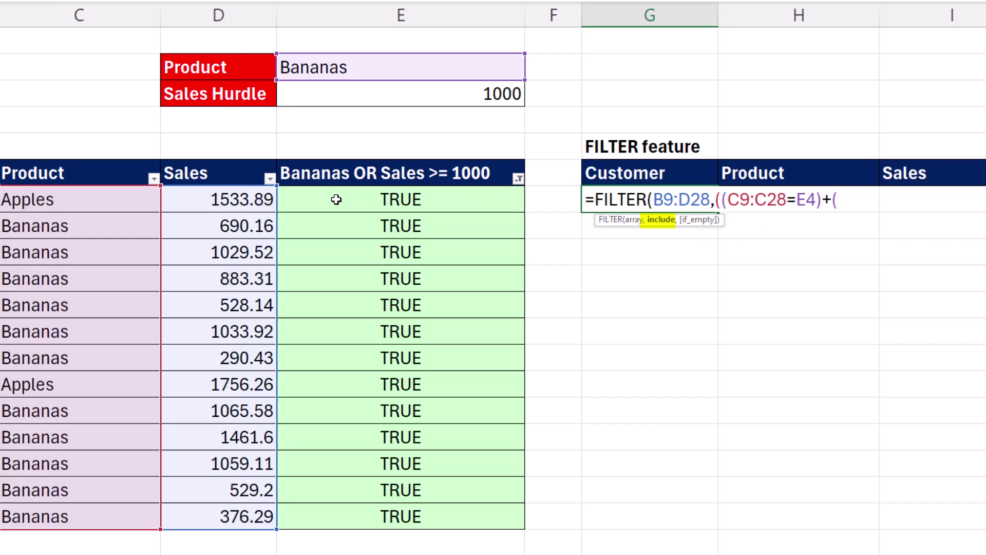
Step: Add the second condition +(D9:D28>=E5) for the sales hurdle
drag(259, 198, 251, 512)
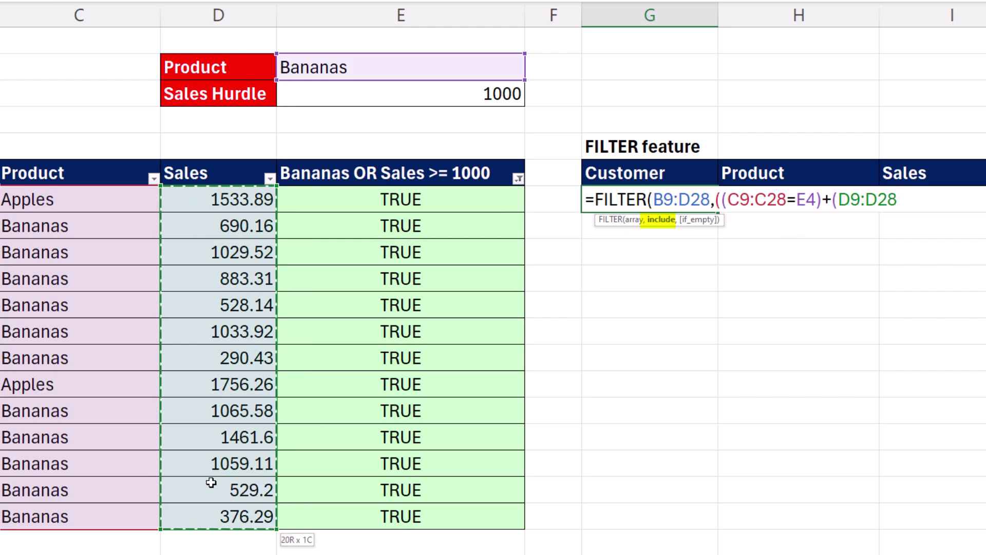
text(>=)
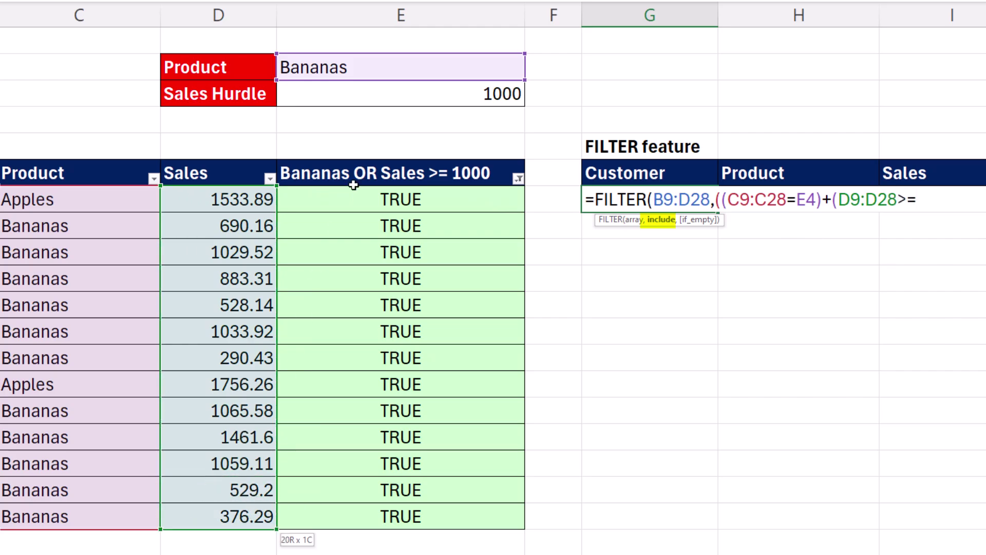
click(361, 92)
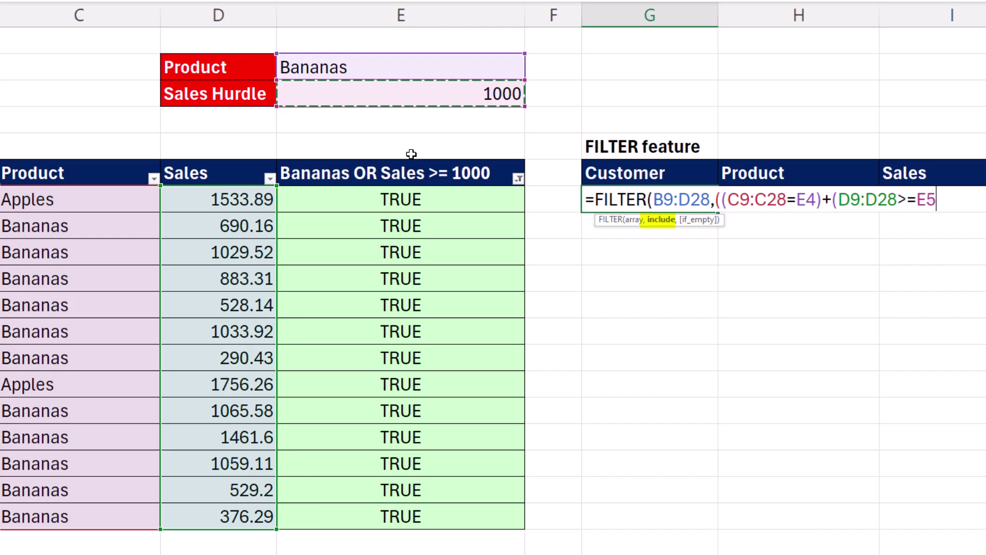
text()))
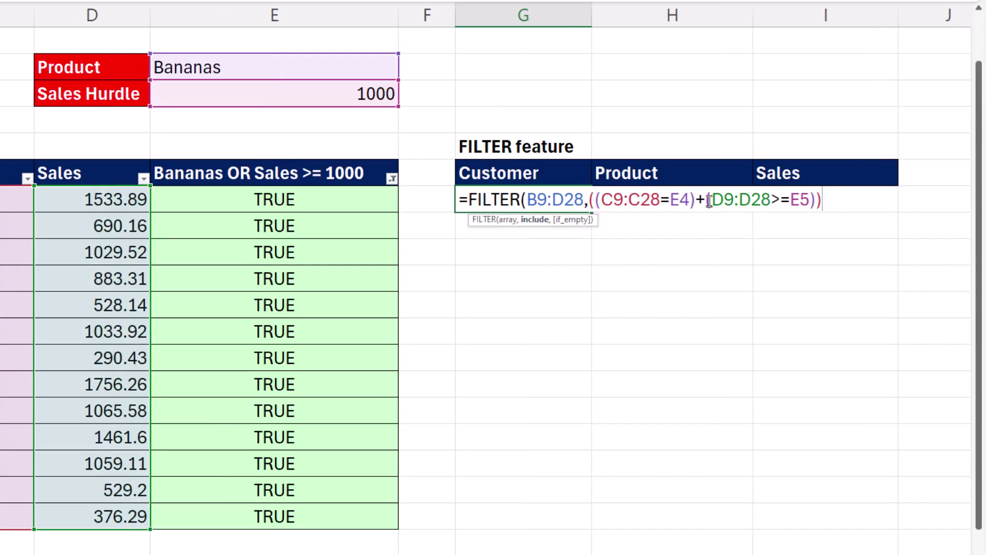
drag(707, 201, 815, 202)
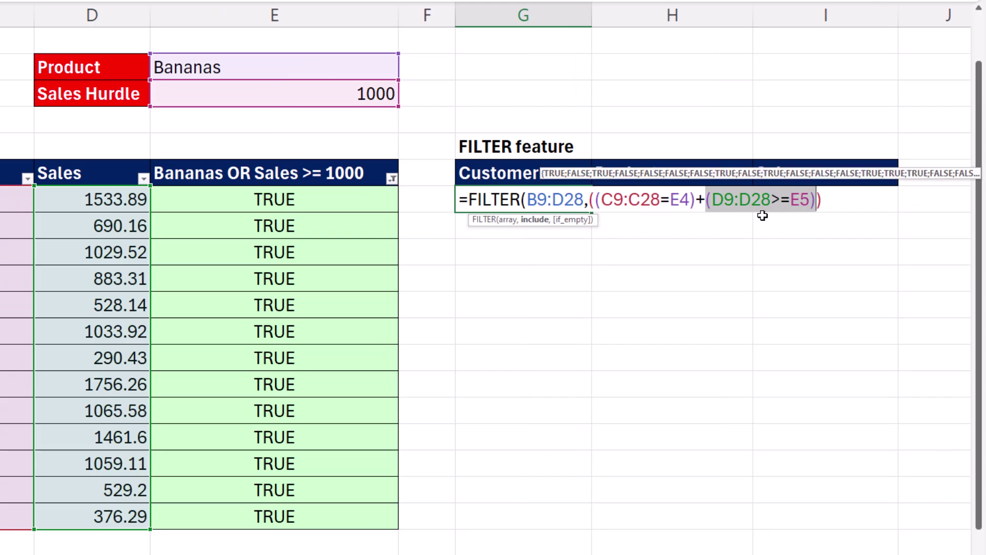
key(F9)
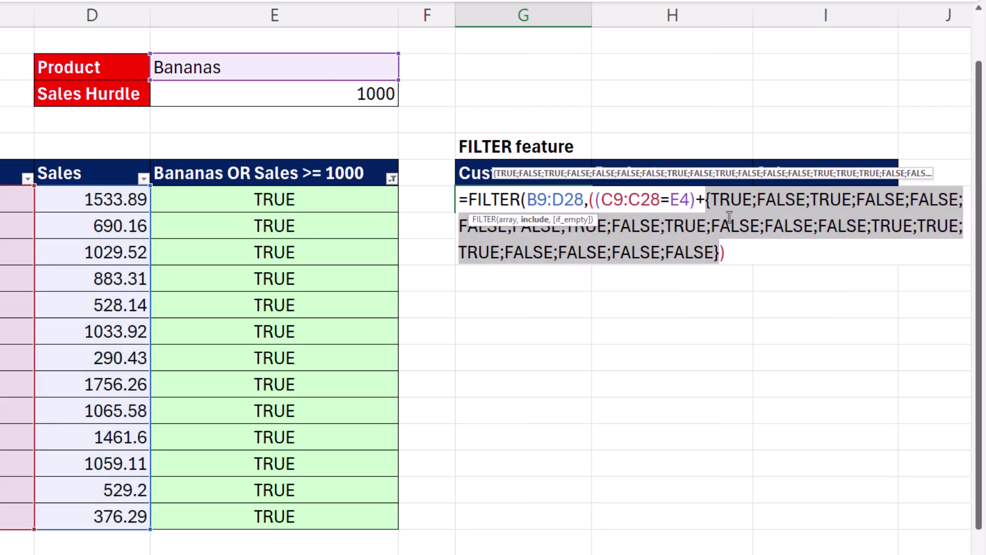
key(ctrl+z)
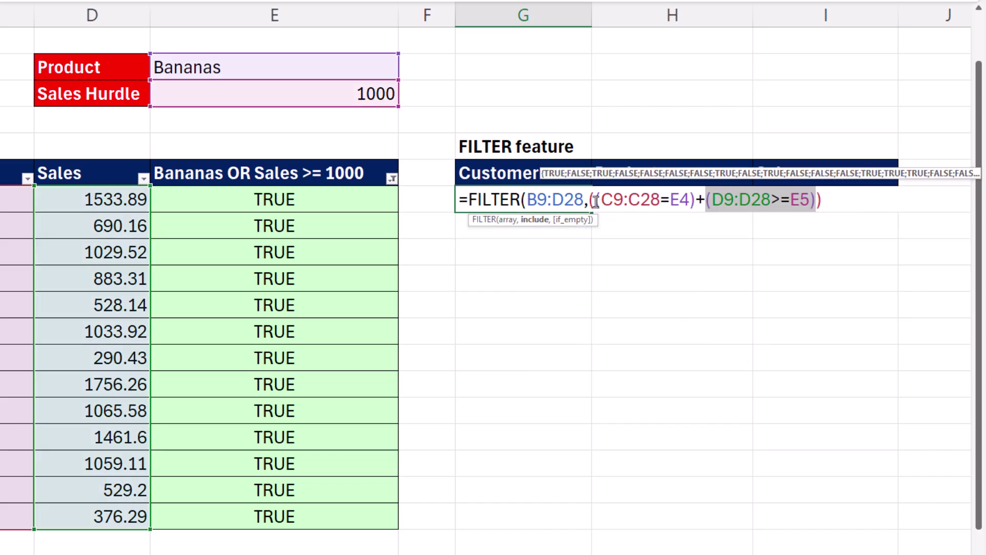
drag(596, 200, 694, 203)
key(F9)
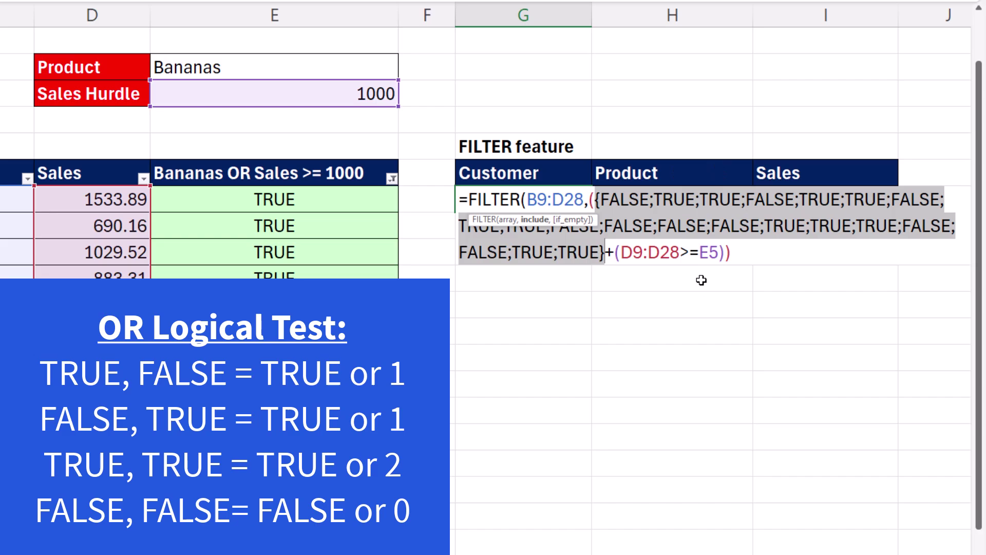
key(ctrl+z)
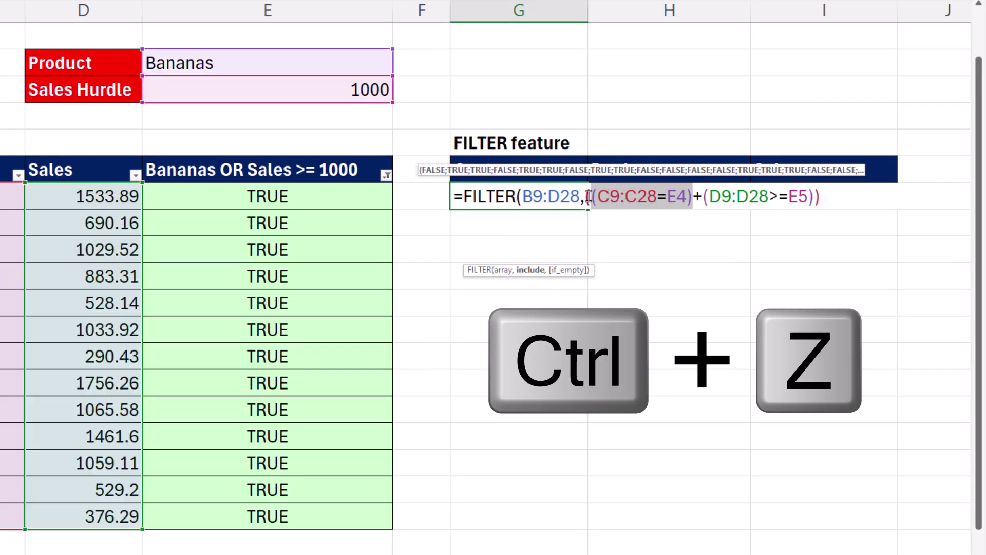
drag(586, 196, 818, 203)
key(F9)
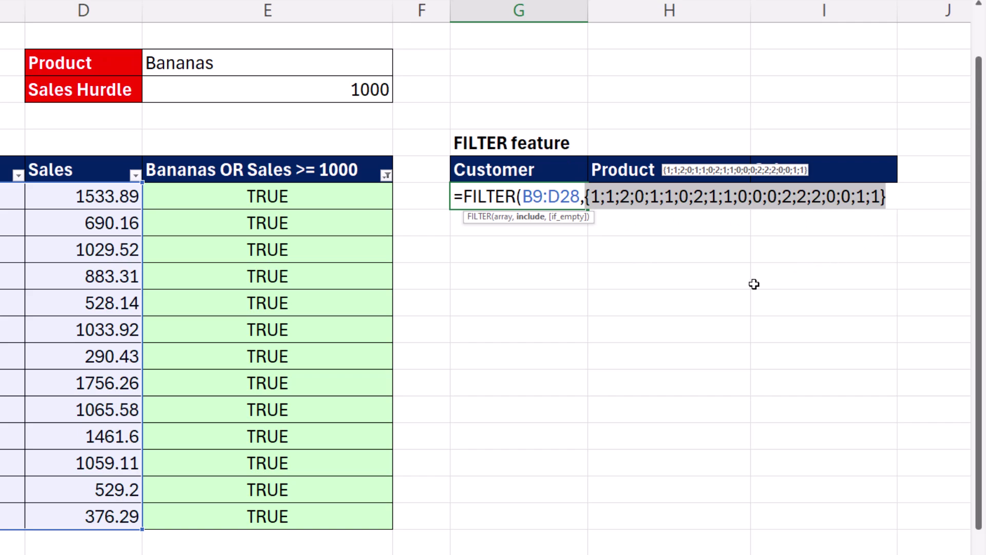
key(ctrl+z)
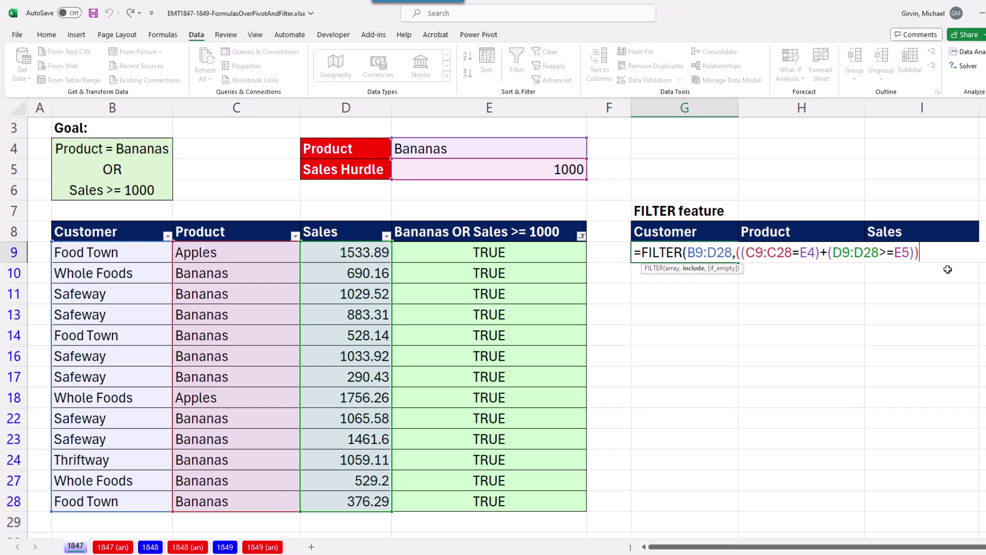
Step: Close and commit the FILTER formula, then move the FILTER feature block down to G29
text())
key(ctrl+Return)
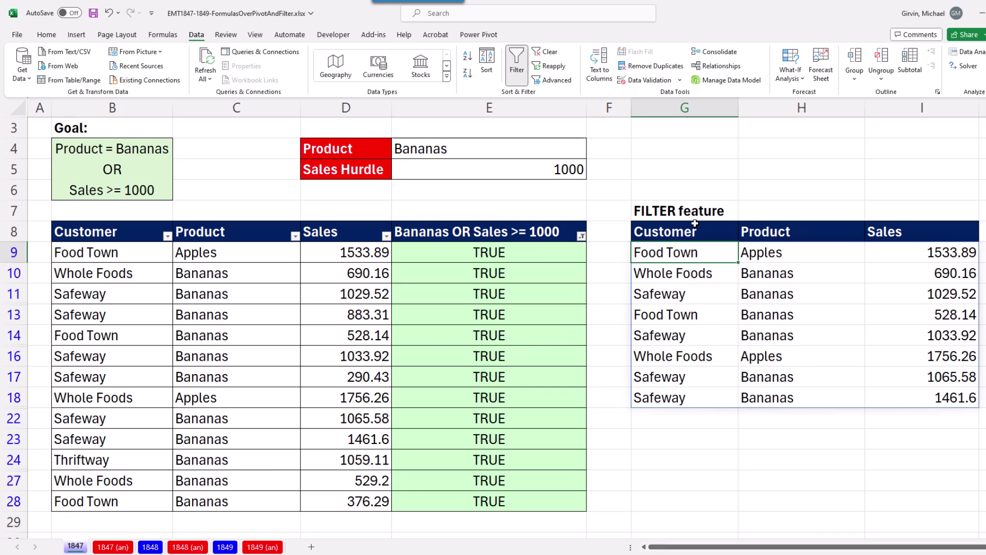
drag(711, 212, 895, 393)
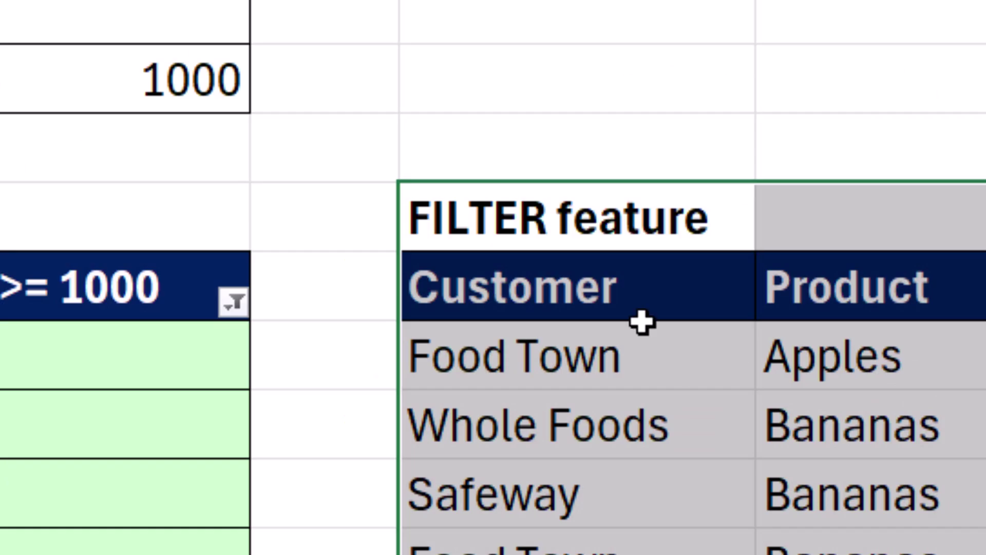
drag(496, 180, 684, 501)
Step: Inspect the FILTER formula in G31 without changing it
scroll(742, 417, down, 4)
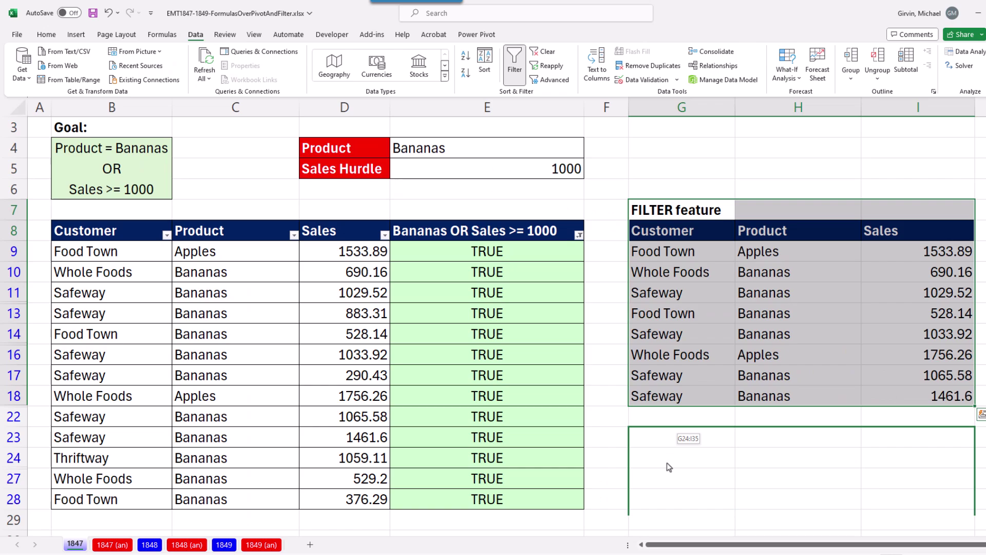
scroll(742, 417, down, 3)
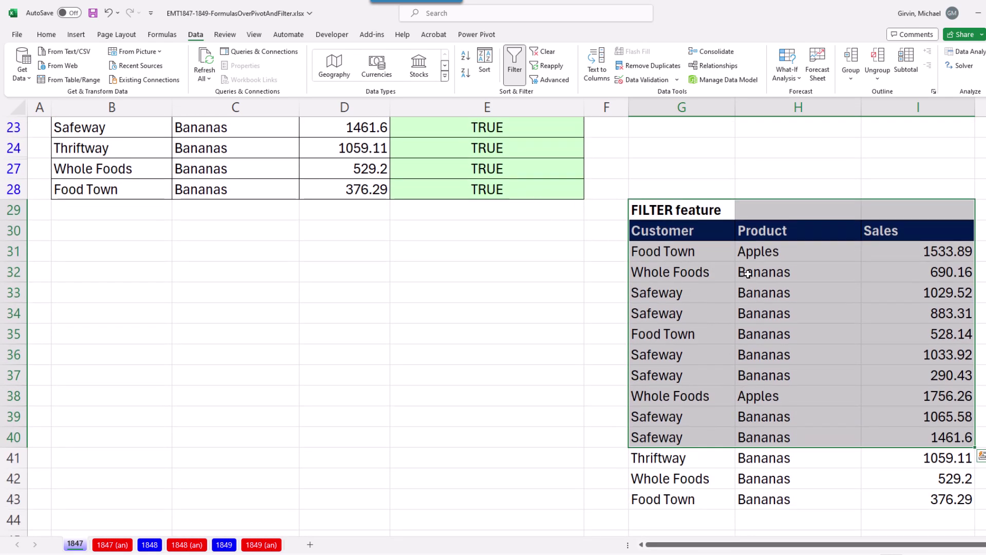
double_click(693, 254)
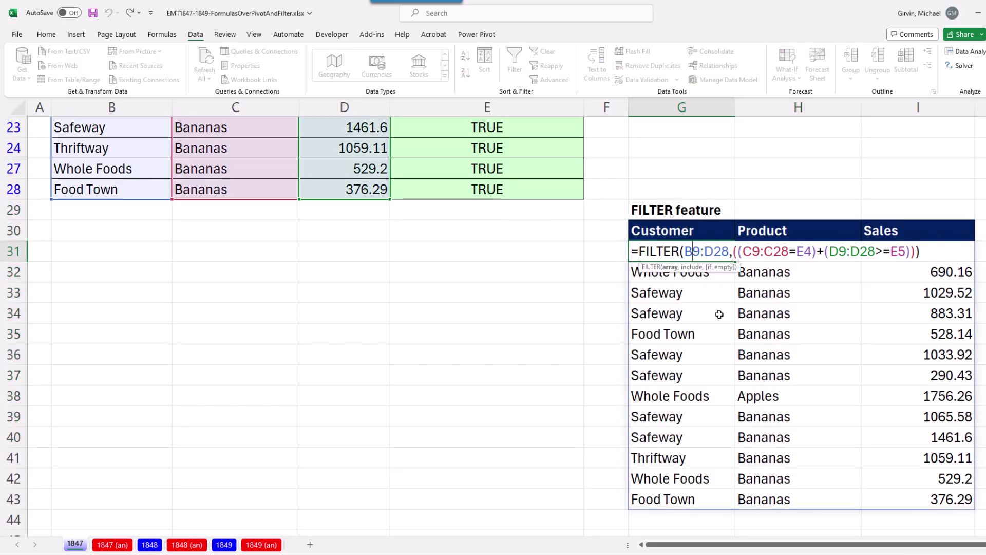
key(Escape)
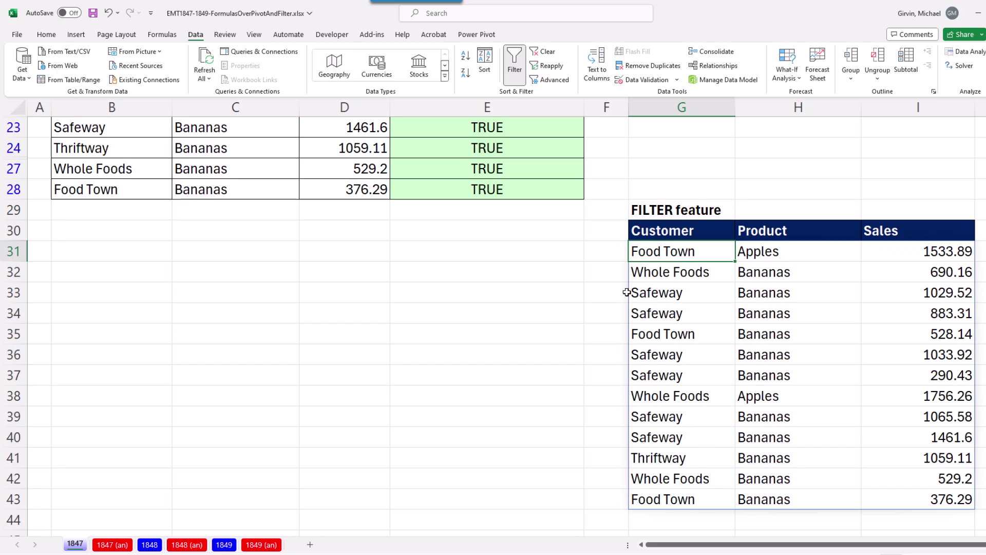
scroll(595, 291, up, 5)
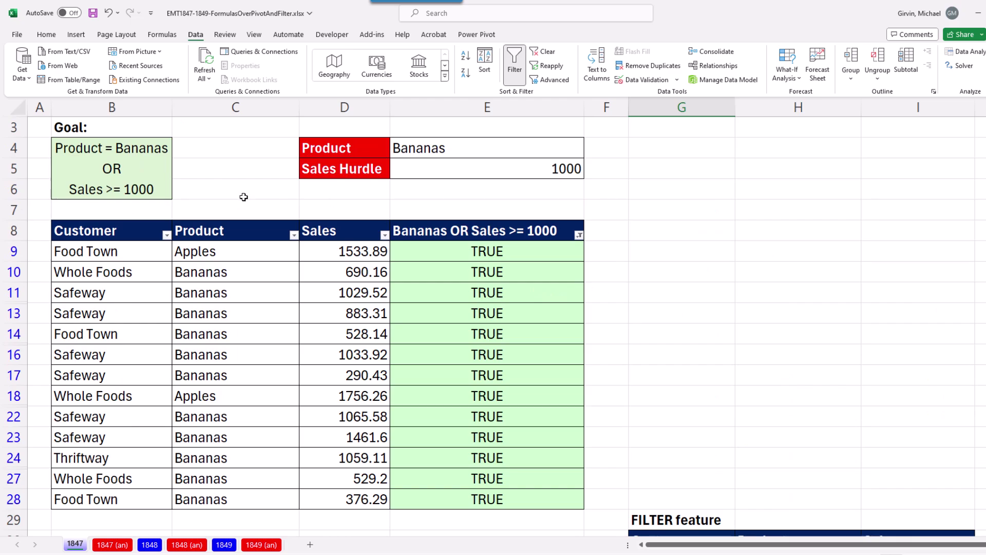
Step: Inspect E9's formula =OR(C9=$E$4,D9>=$E$5)
double_click(444, 253)
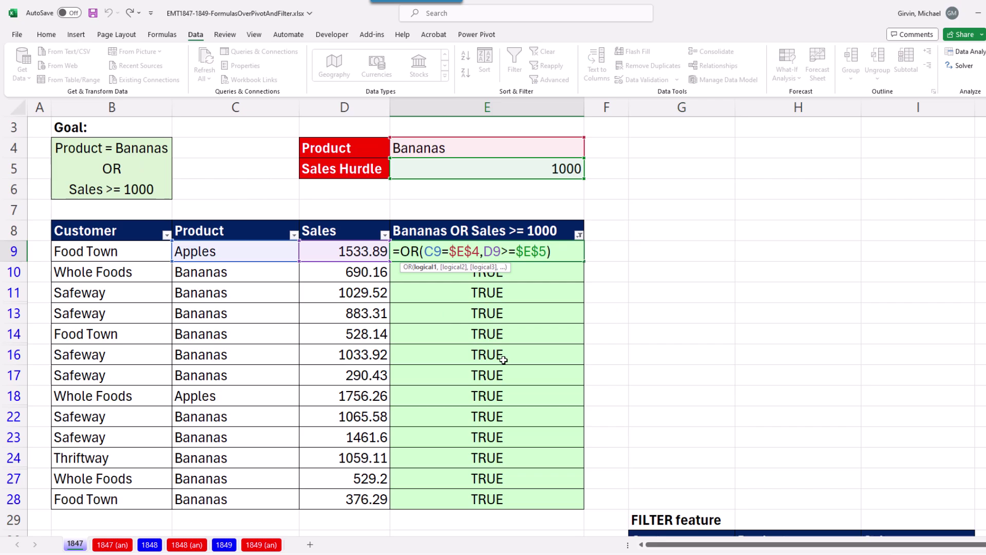